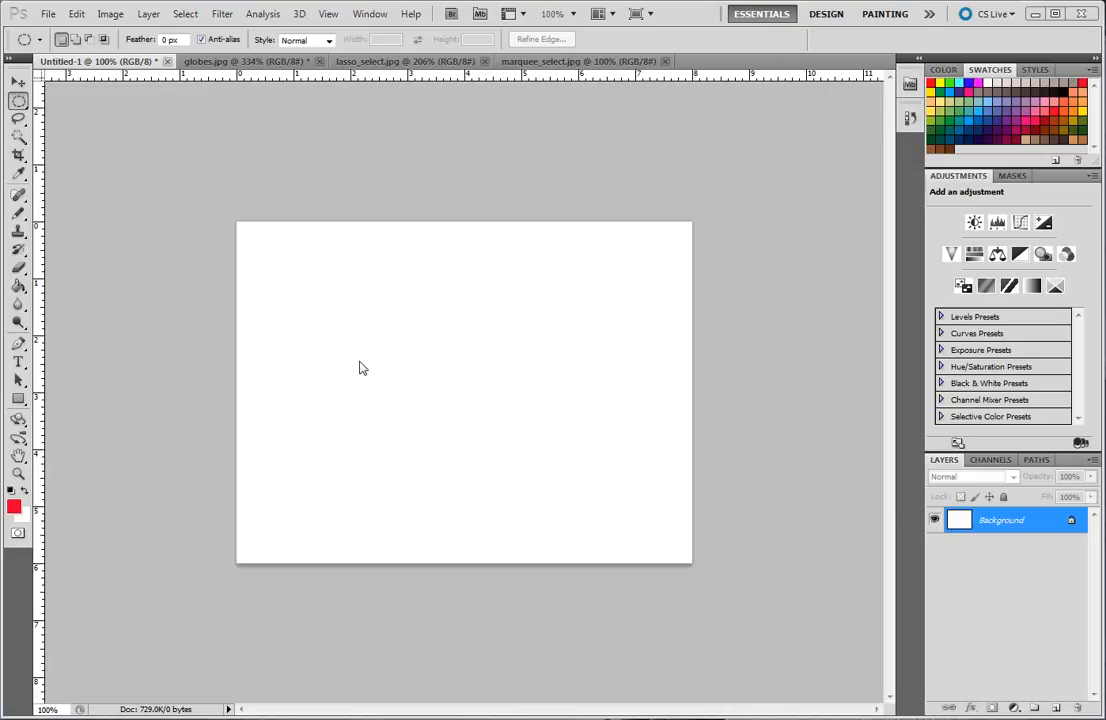
- In globes.jpg, select all six glass globes with the Elliptical Marquee, adding each globe to the selection
{"action": "left_click", "coordinate": [218, 62]}
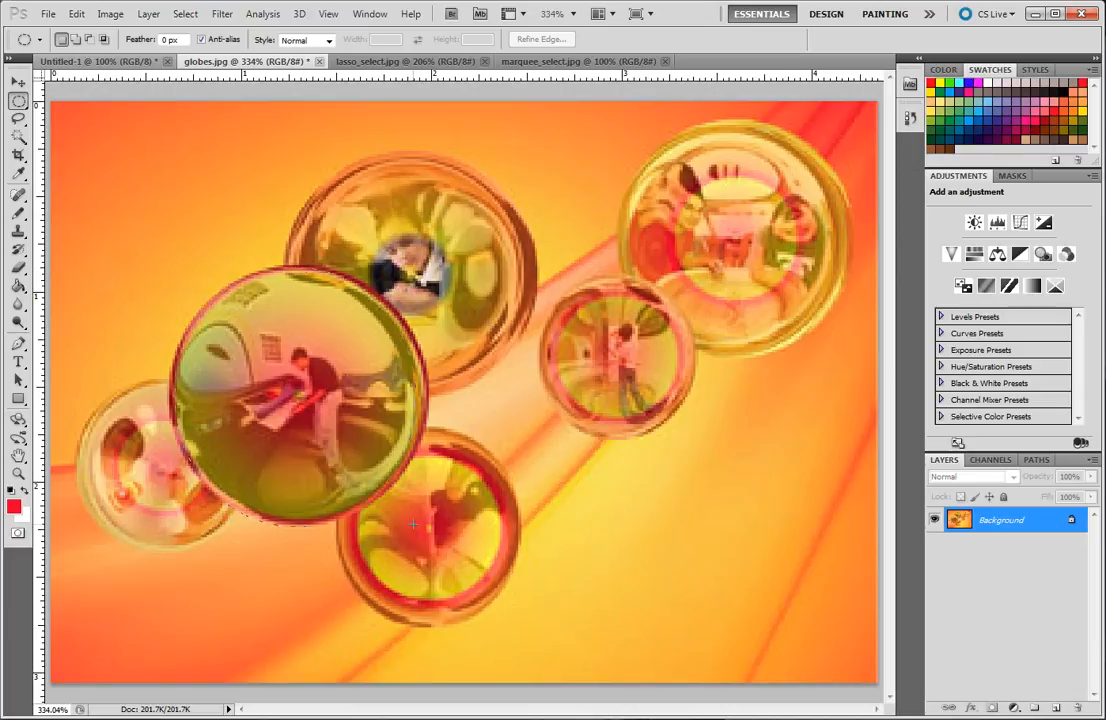
{"action": "left_click_drag", "start_coordinate": [413, 523], "coordinate": [420, 526]}
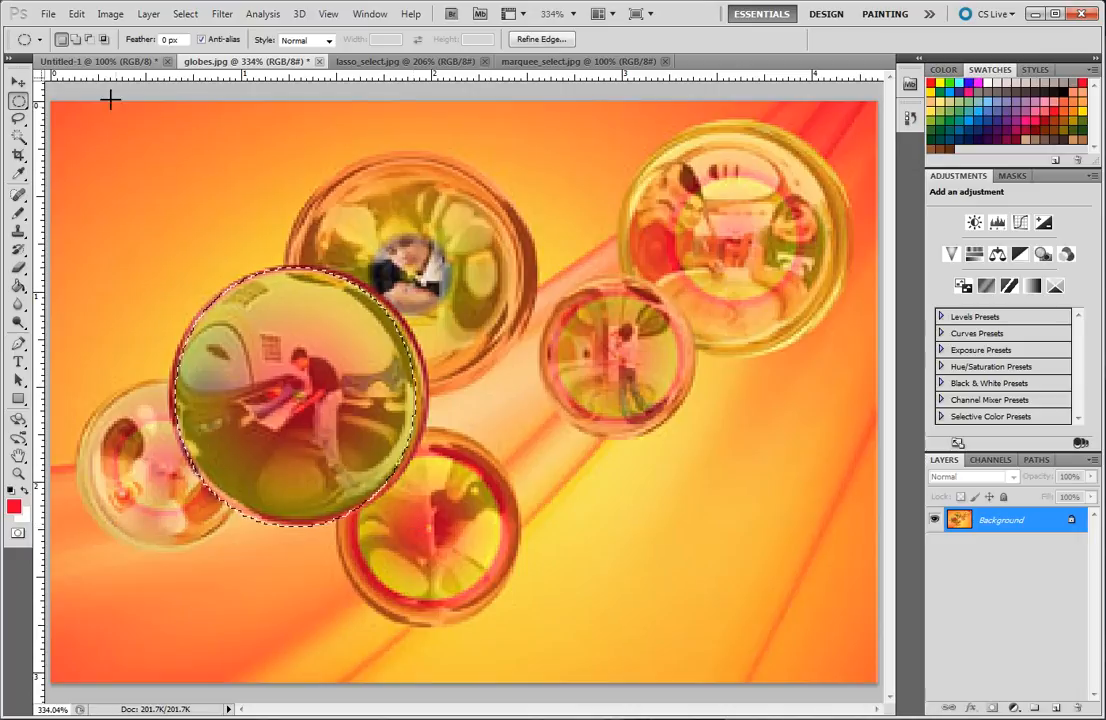
{"action": "left_click", "coordinate": [76, 40]}
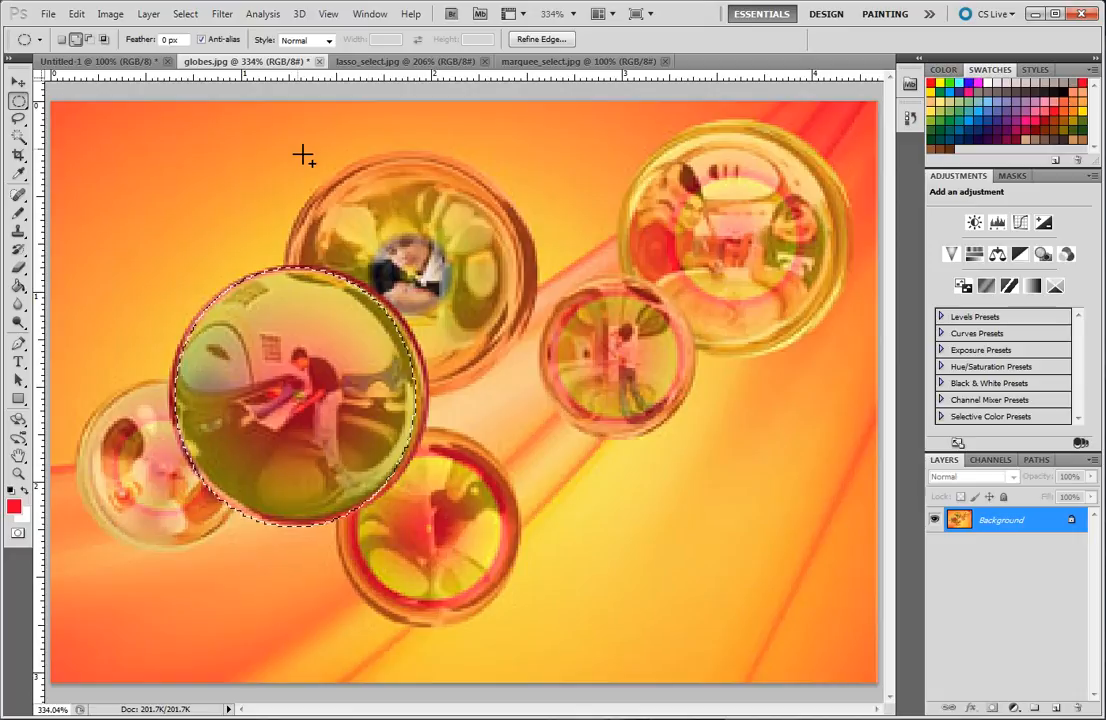
{"action": "left_click_drag", "start_coordinate": [295, 147], "coordinate": [532, 398]}
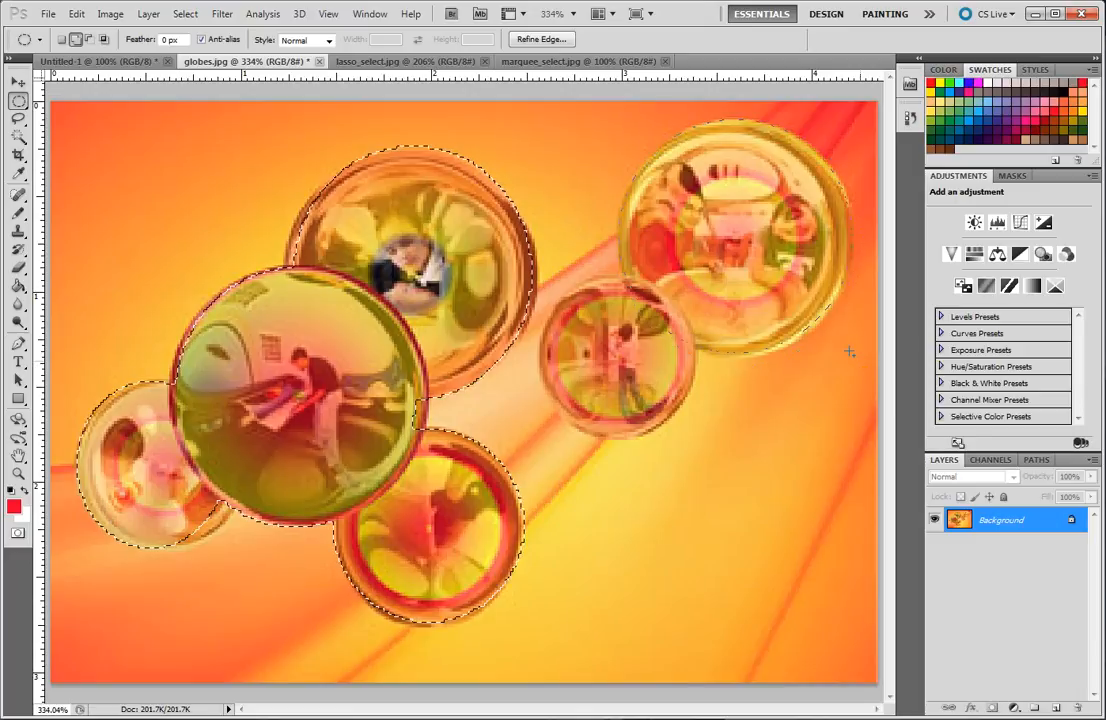
{"action": "left_click_drag", "start_coordinate": [856, 359], "coordinate": [853, 357]}
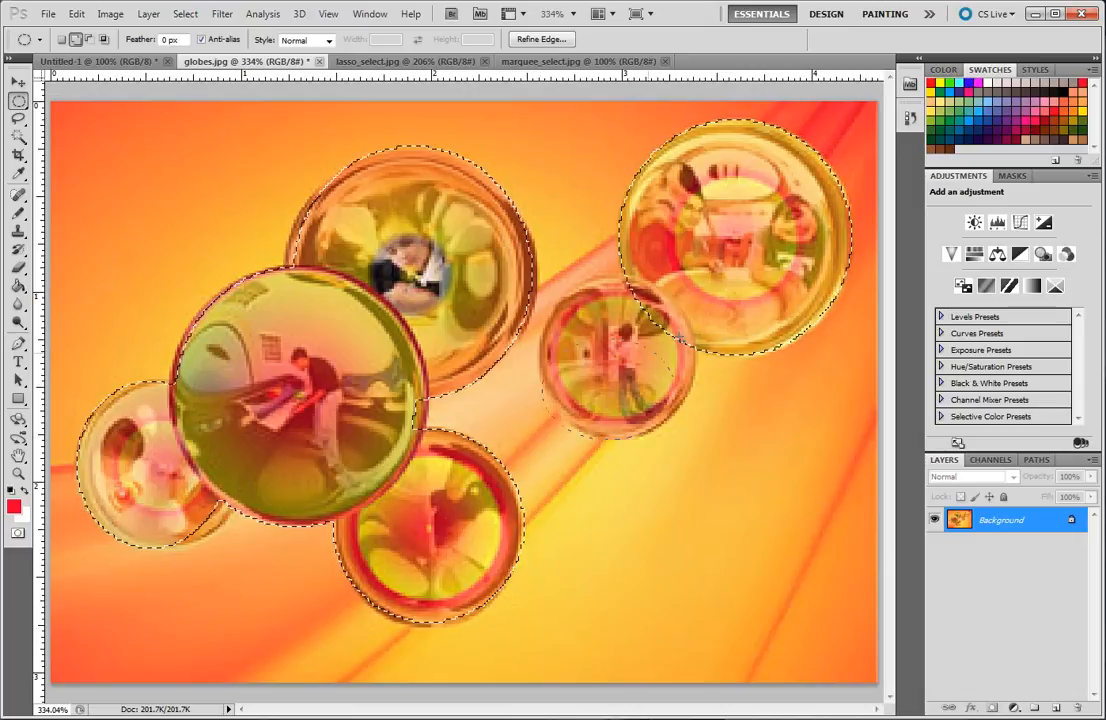
{"action": "left_click_drag", "start_coordinate": [551, 444], "coordinate": [694, 277]}
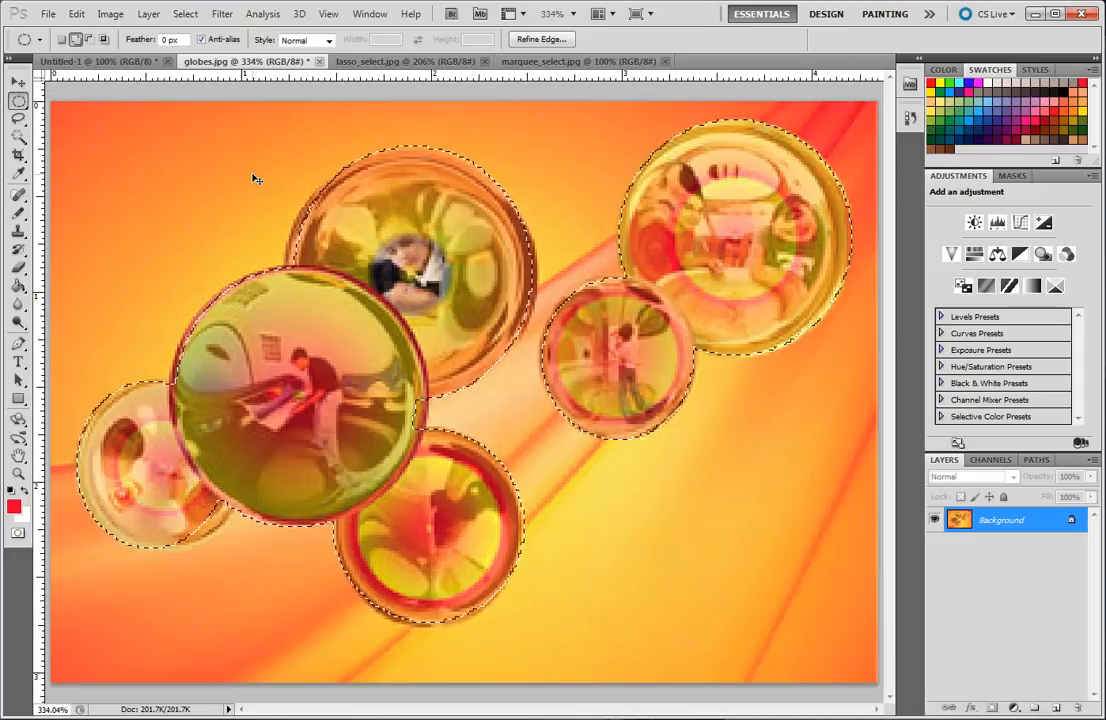
- Paste the copied globes into Untitled-1 and move them to the lower right part of the canvas
{"action": "left_click", "coordinate": [133, 63]}
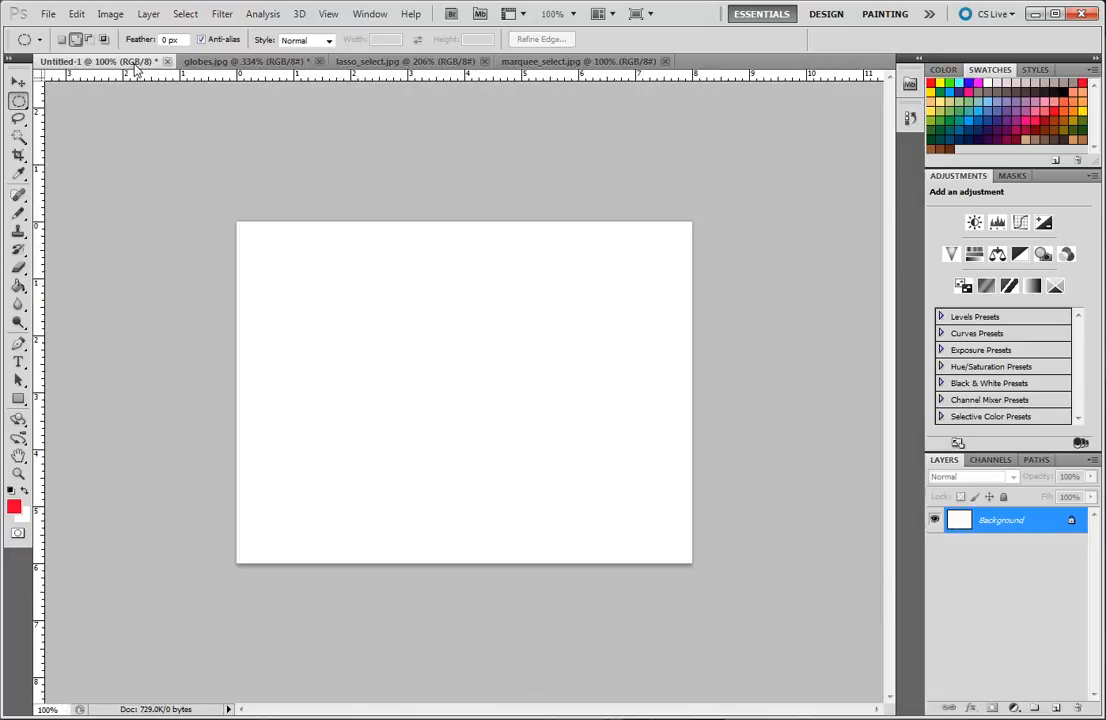
{"action": "key", "text": "ctrl+v"}
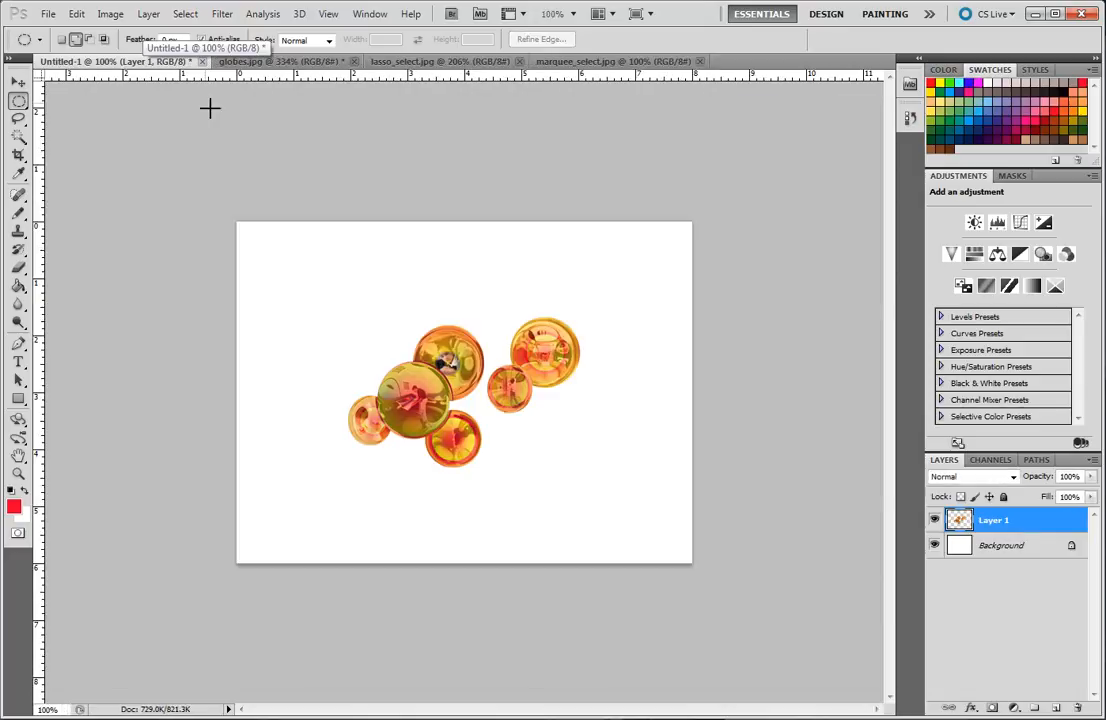
{"action": "left_click", "coordinate": [18, 82]}
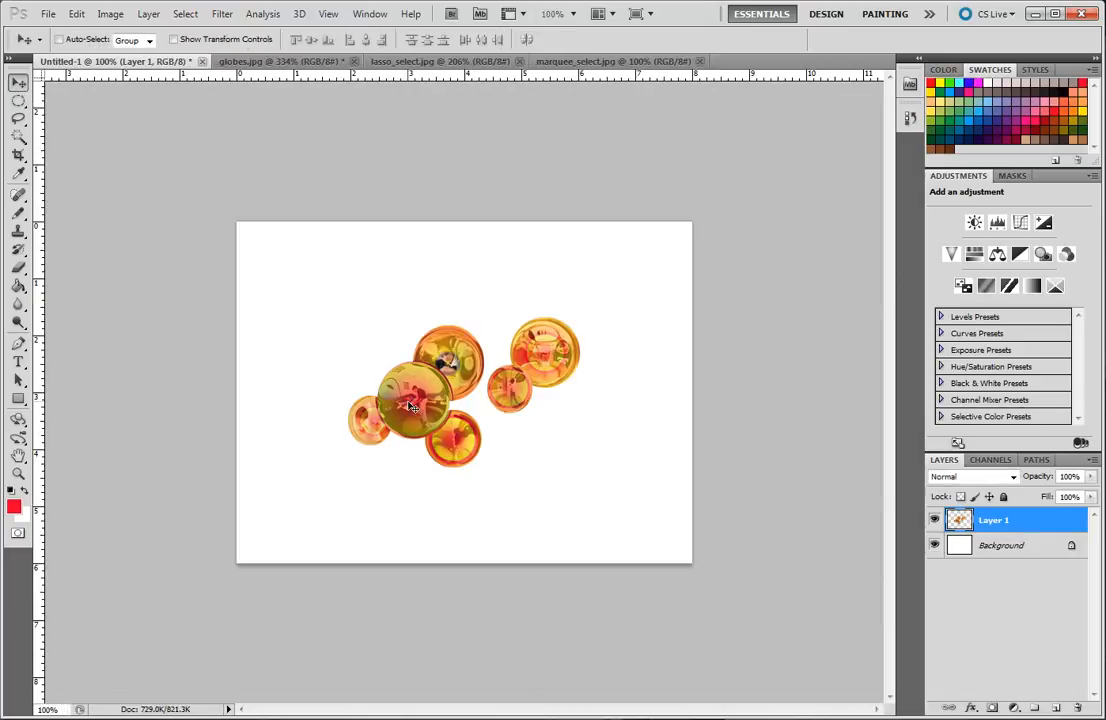
{"action": "left_click_drag", "start_coordinate": [410, 405], "coordinate": [523, 445]}
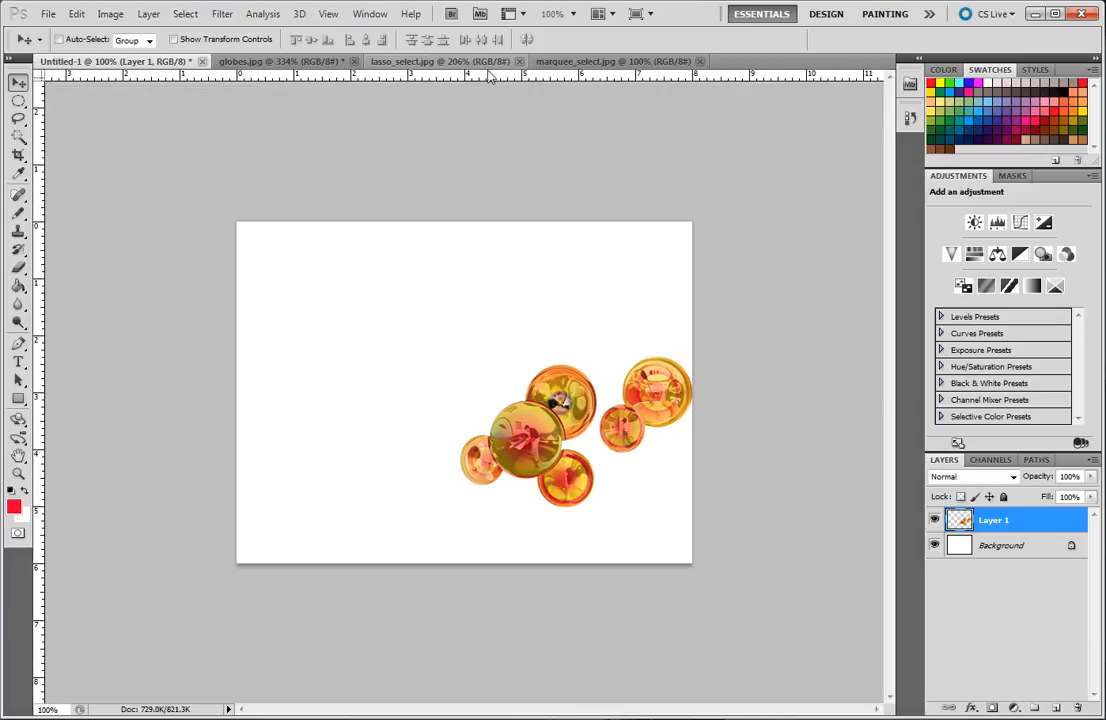
- In marquee_select.jpg, select the picture frame with the Rectangular Marquee and subtract its white inner opening from the selection
{"action": "left_click", "coordinate": [596, 62]}
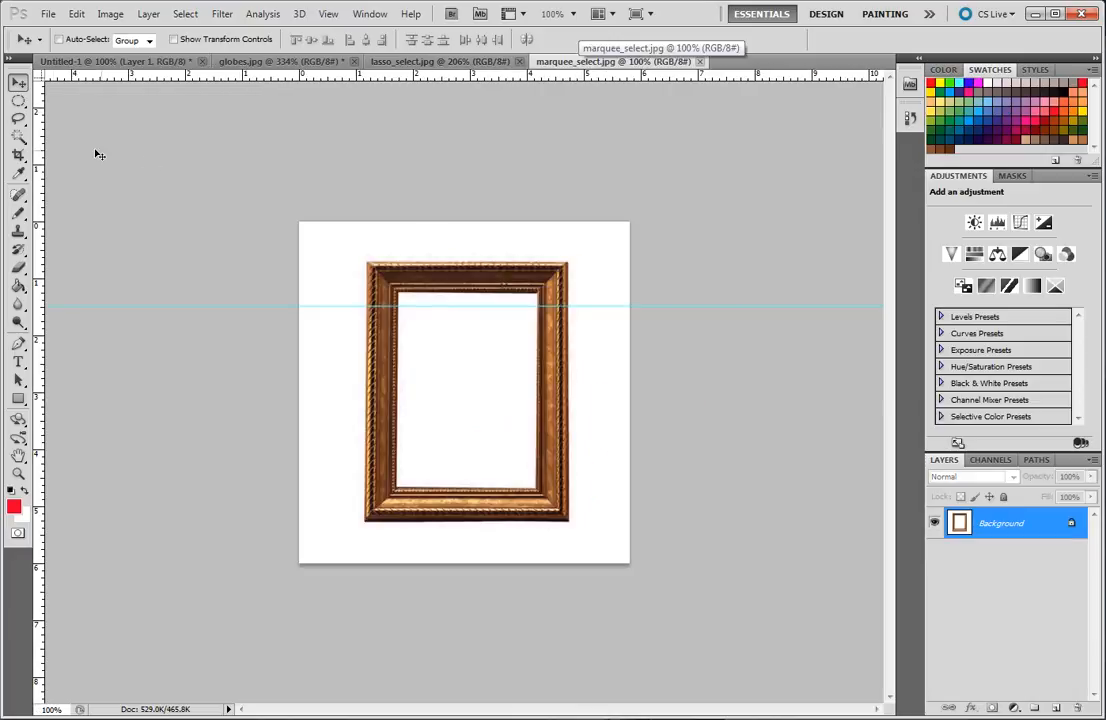
{"action": "left_click", "coordinate": [21, 102]}
{"action": "left_click", "coordinate": [64, 101]}
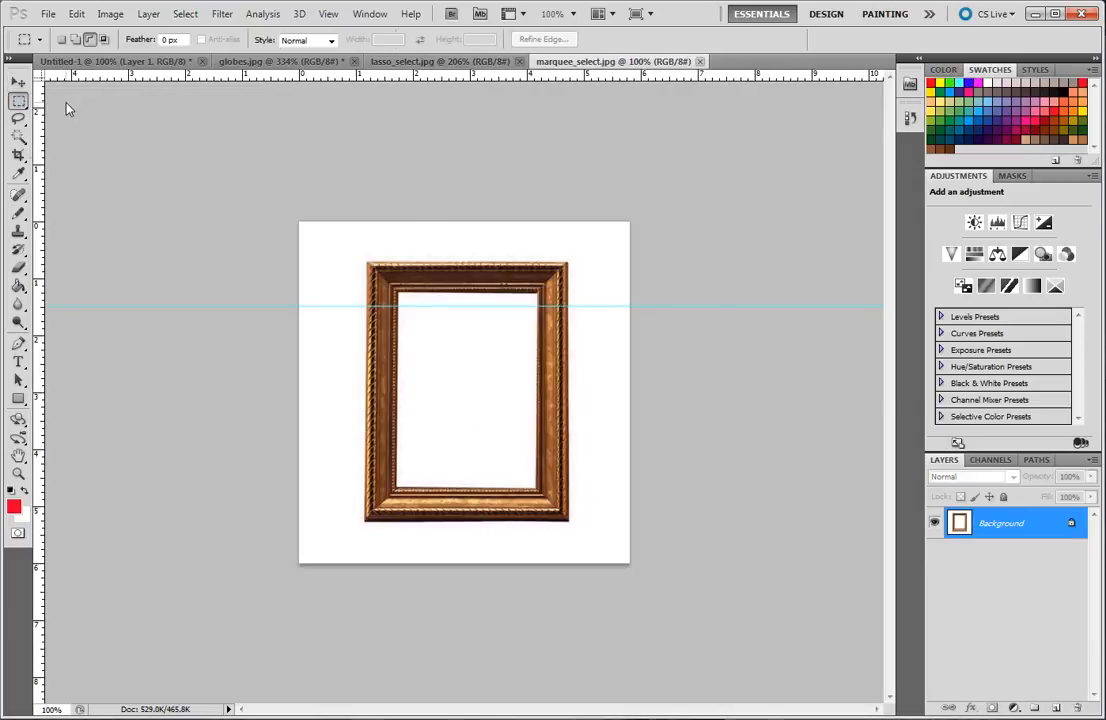
{"action": "left_click", "coordinate": [61, 39]}
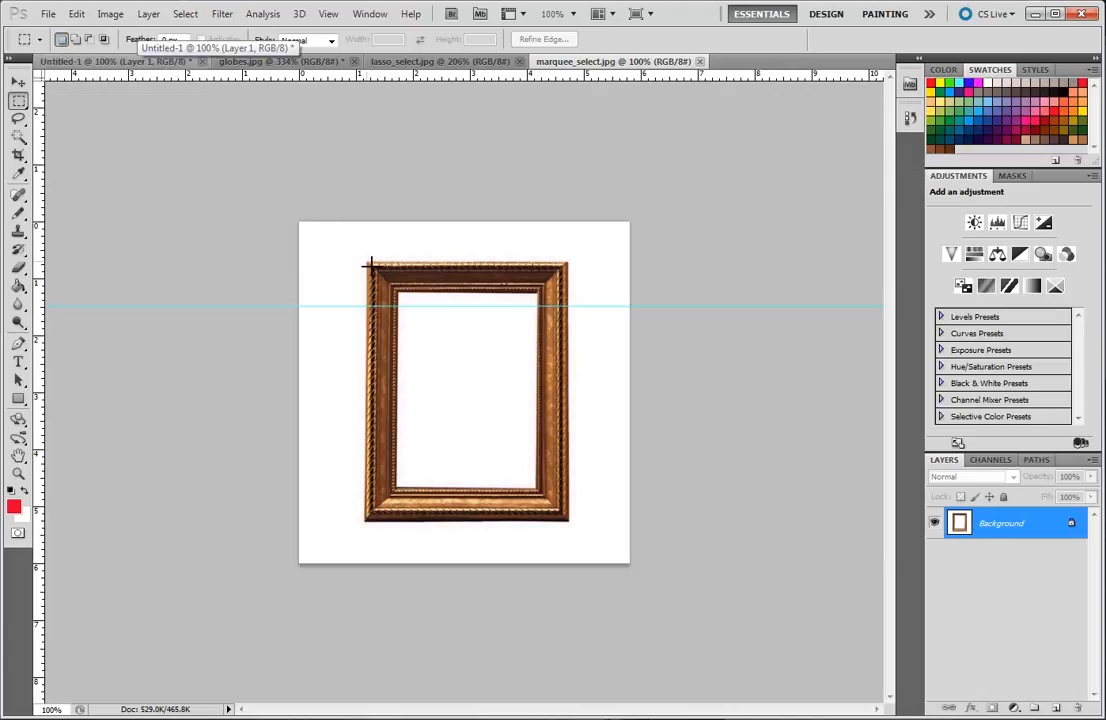
{"action": "left_click_drag", "start_coordinate": [553, 521], "coordinate": [569, 521]}
{"action": "left_click", "coordinate": [89, 39]}
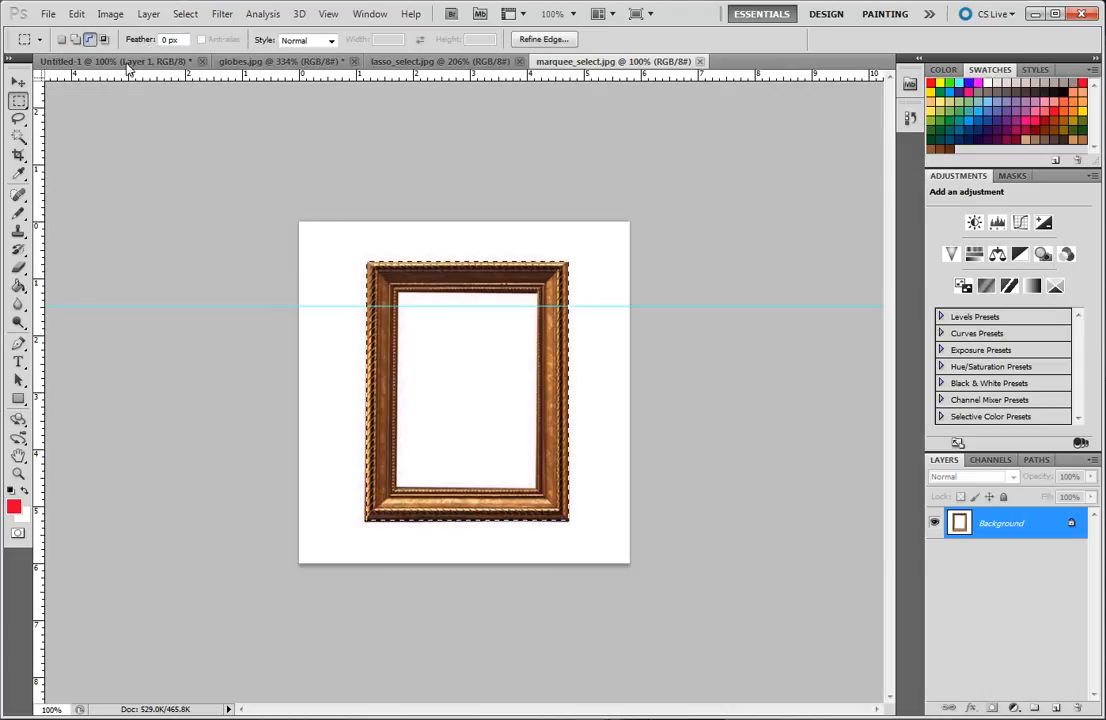
{"action": "left_click_drag", "start_coordinate": [398, 294], "coordinate": [538, 490]}
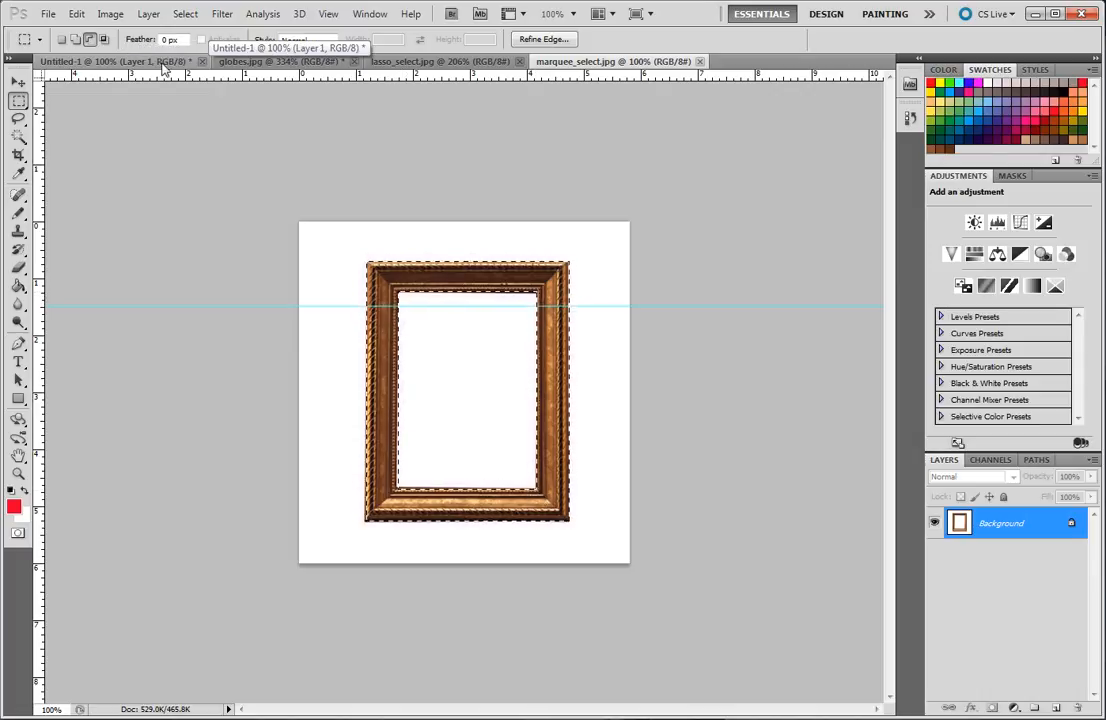
- Paste the copied picture frame into Untitled-1 and move it to the left side of the canvas
{"action": "left_click", "coordinate": [163, 63]}
{"action": "key", "text": "ctrl+v"}
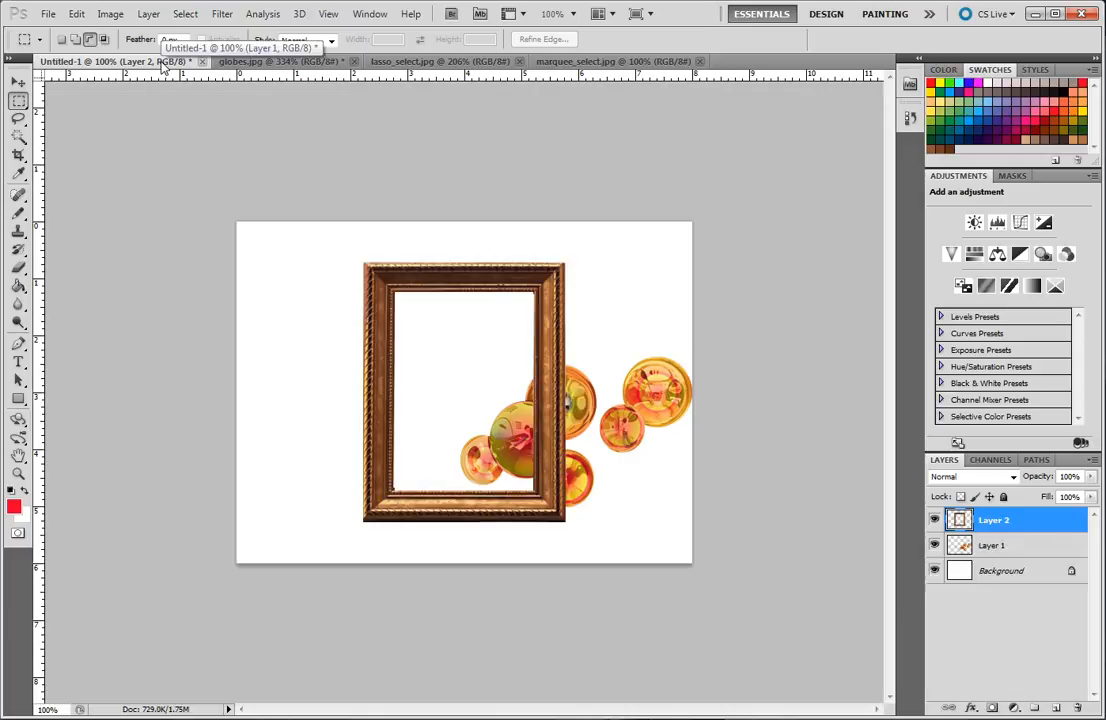
{"action": "key", "text": "v"}
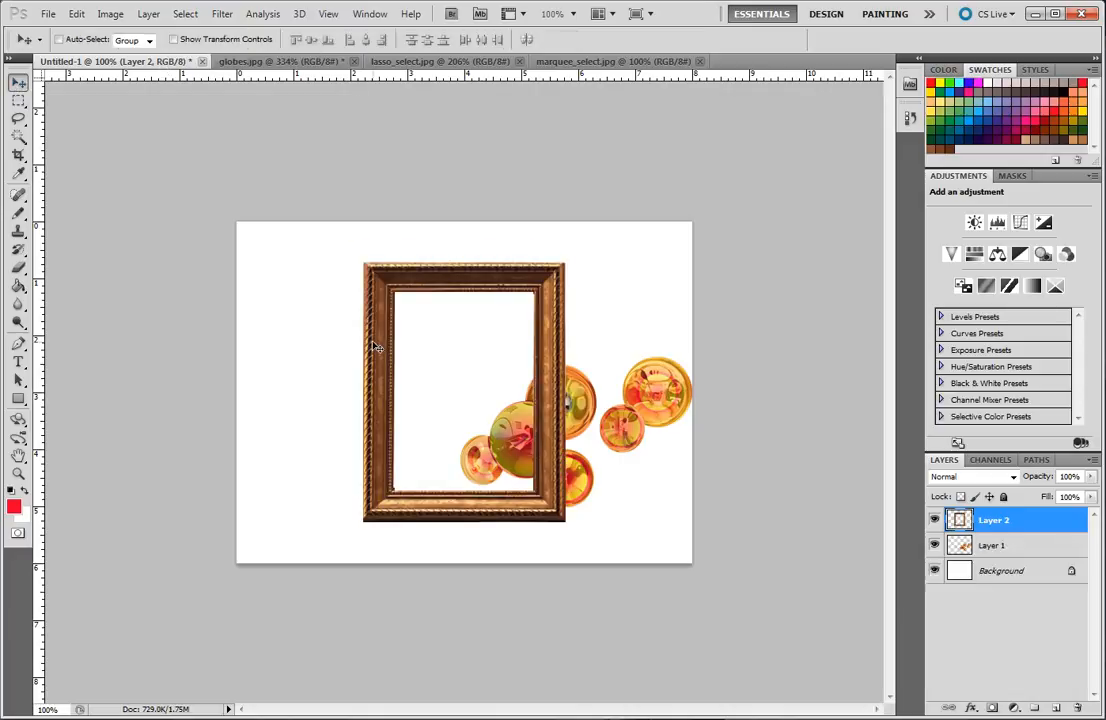
{"action": "left_click_drag", "start_coordinate": [375, 347], "coordinate": [270, 332]}
{"action": "mouse_move", "coordinate": [450, 357]}
{"action": "left_mouse_down"}
{"action": "mouse_move", "coordinate": [506, 350]}
{"action": "mouse_move", "coordinate": [518, 370]}
{"action": "mouse_move", "coordinate": [450, 357]}
{"action": "left_mouse_up"}
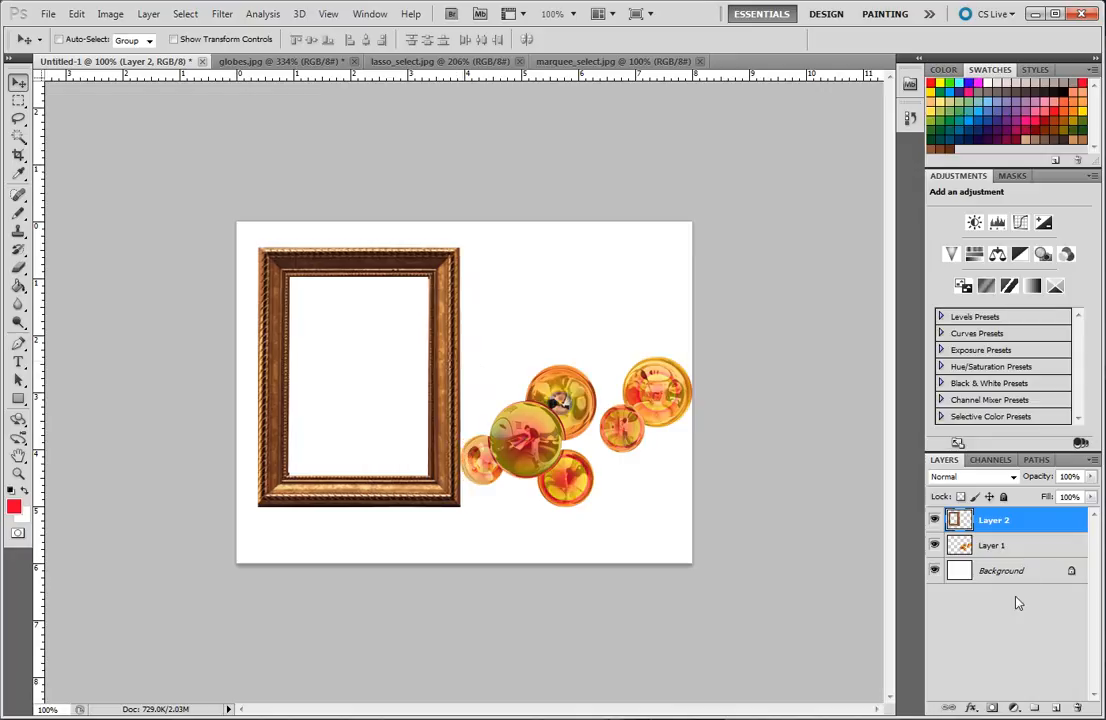
- Bring the globes on Layer 1 above Layer 2 and shift them to overlap the frame's right edge
{"action": "left_click", "coordinate": [996, 547]}
{"action": "left_click_drag", "start_coordinate": [632, 438], "coordinate": [562, 432]}
{"action": "left_click_drag", "start_coordinate": [1006, 545], "coordinate": [994, 521]}
{"action": "left_click_drag", "start_coordinate": [577, 431], "coordinate": [601, 419]}
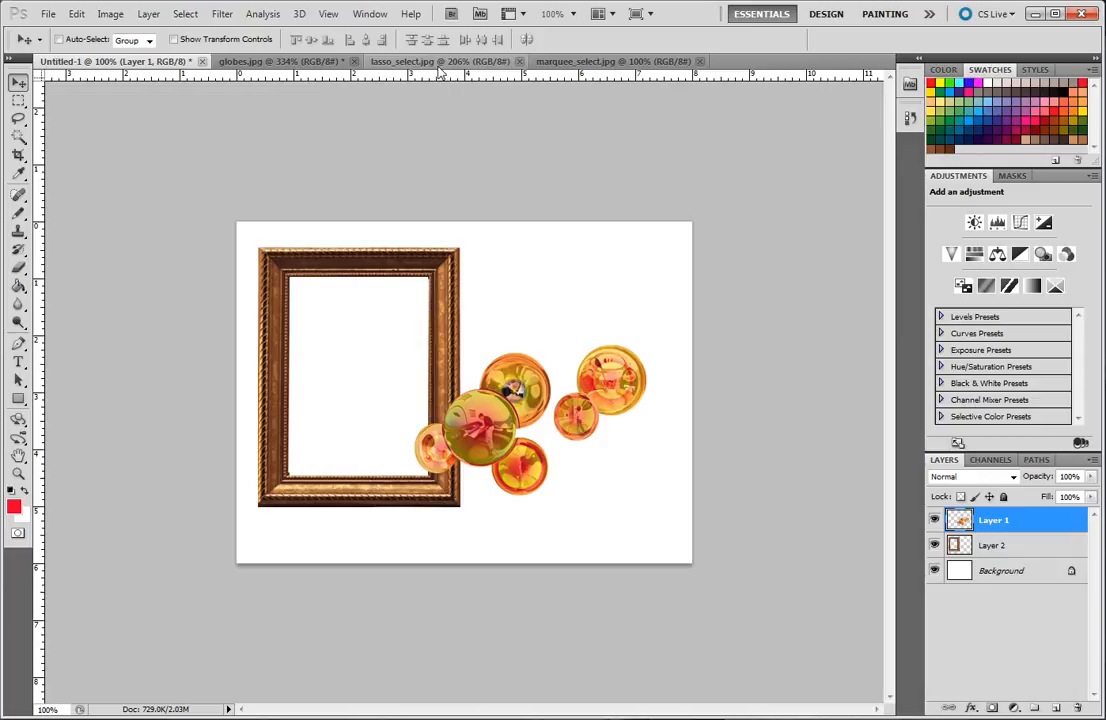
- In lasso_select.jpg, trace a freehand Lasso selection around the light bulb, including its brass socket and cord
{"action": "left_click", "coordinate": [440, 62]}
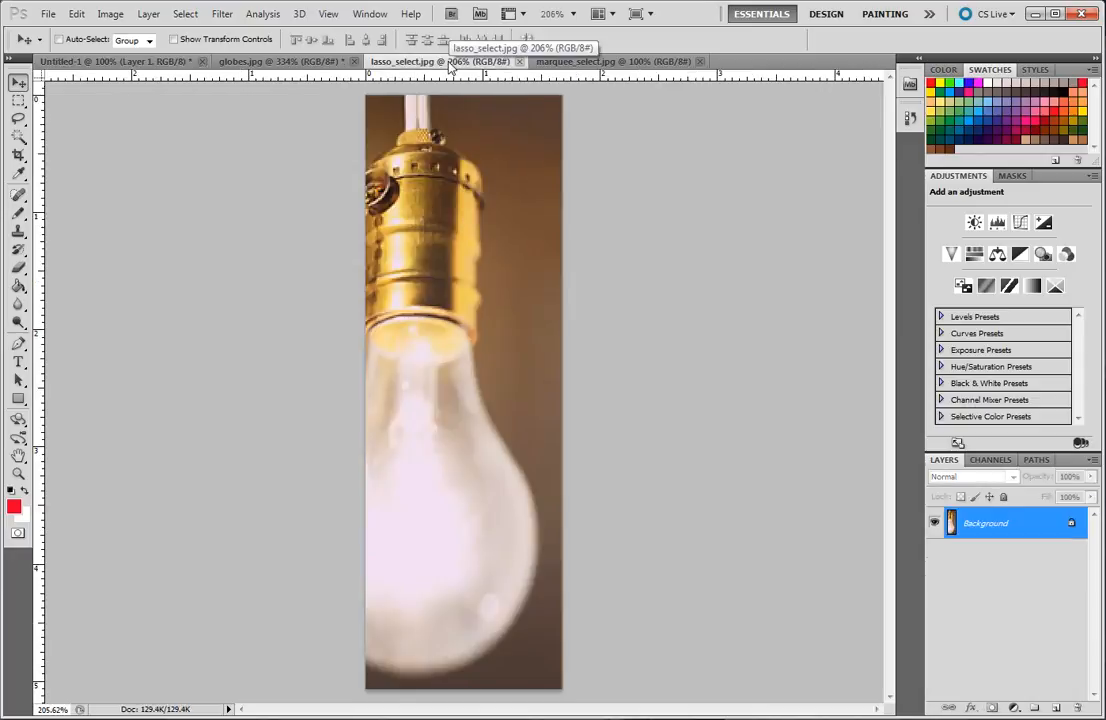
{"action": "left_click", "coordinate": [18, 119]}
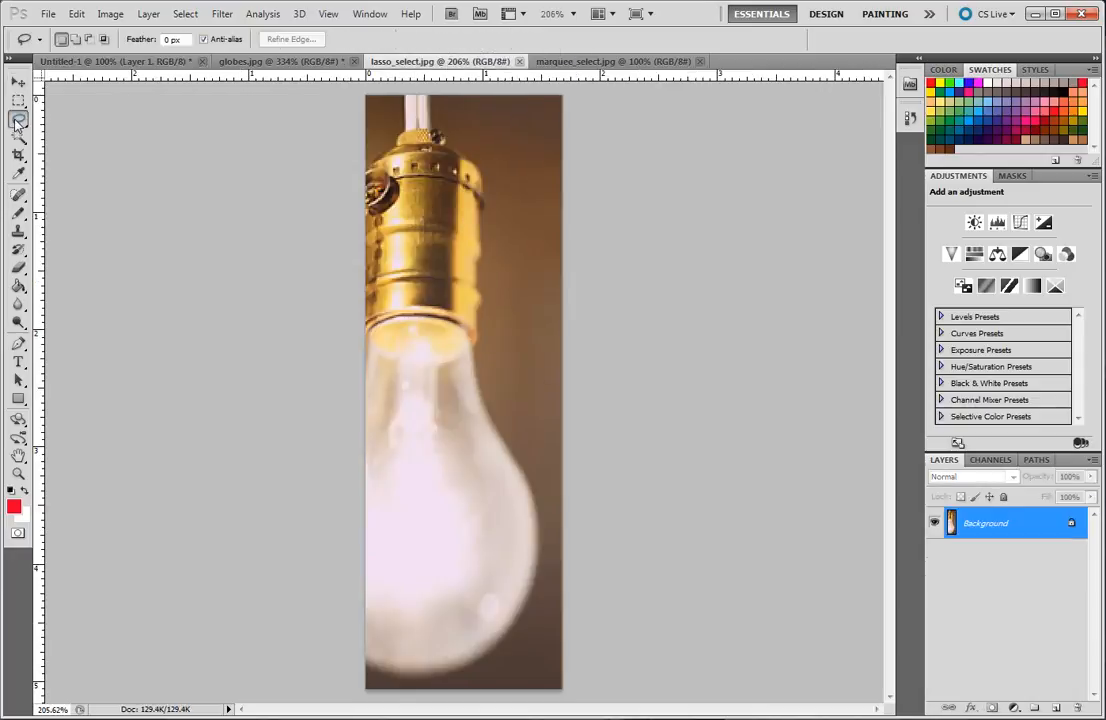
{"action": "left_click", "coordinate": [18, 120]}
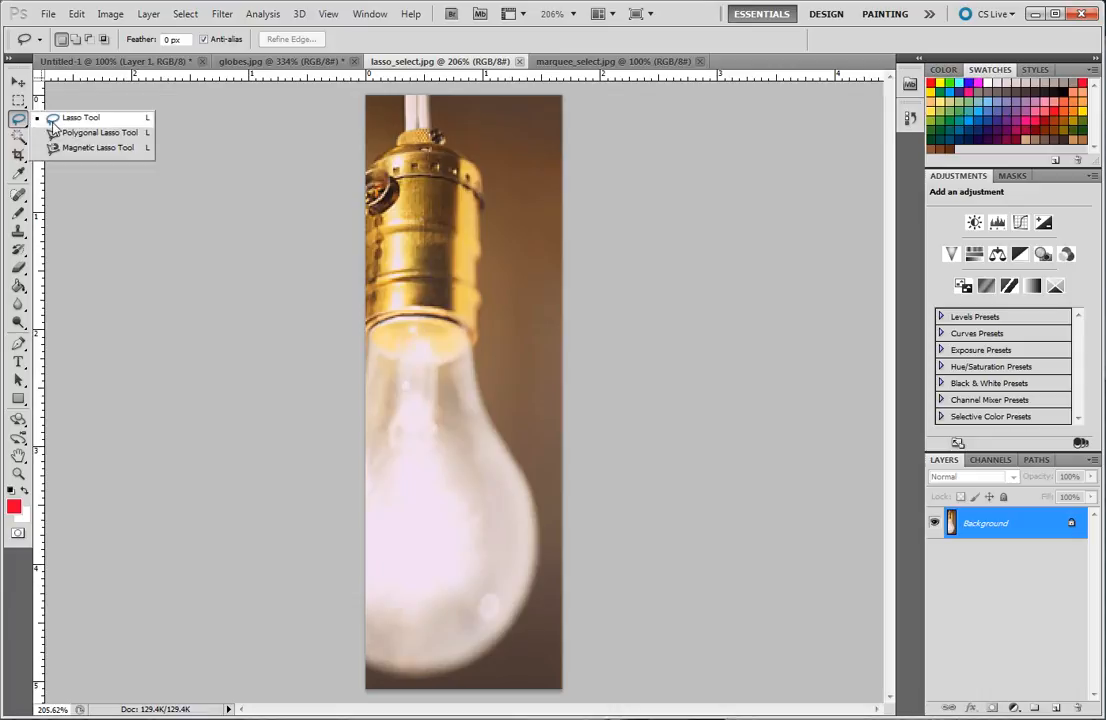
{"action": "left_click", "coordinate": [75, 117]}
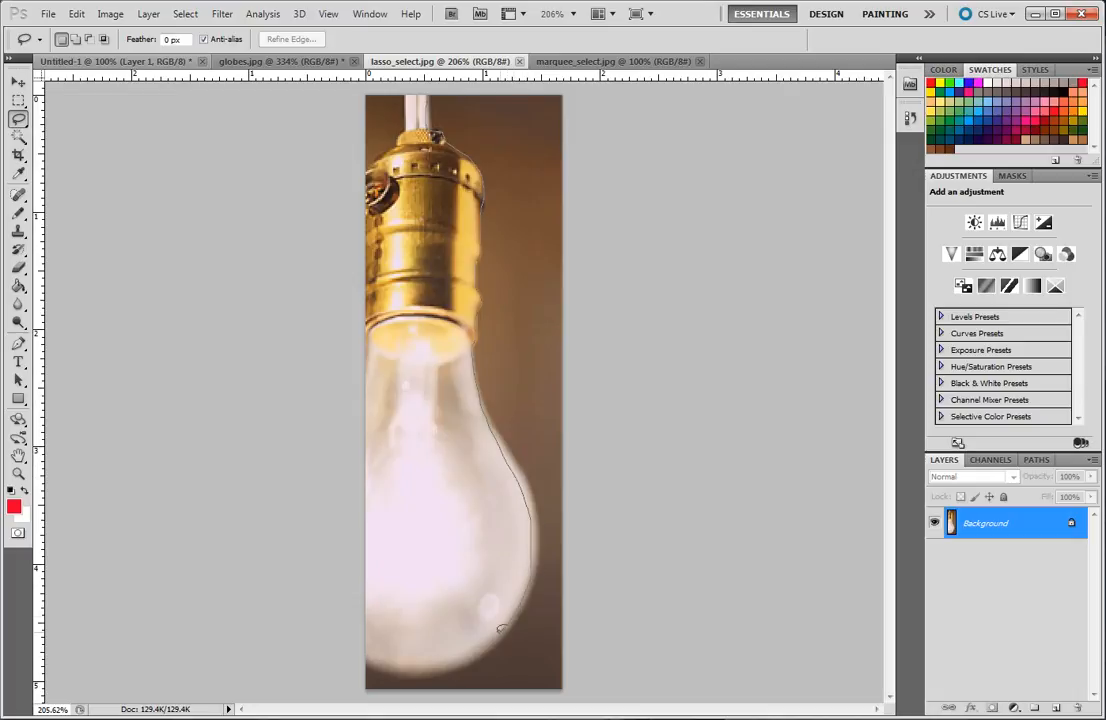
{"action": "mouse_move", "coordinate": [358, 656]}
{"action": "left_mouse_down"}
{"action": "mouse_move", "coordinate": [289, 449]}
{"action": "mouse_move", "coordinate": [356, 258]}
{"action": "left_mouse_up"}
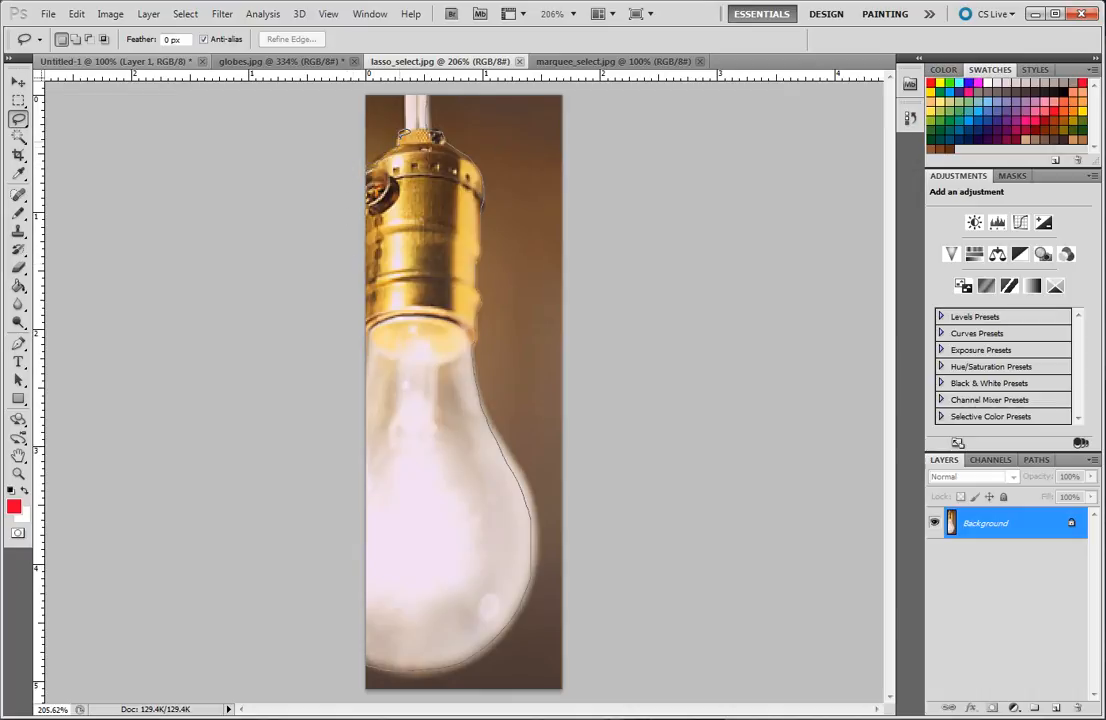
{"action": "left_click_drag", "start_coordinate": [410, 124], "coordinate": [413, 95]}
{"action": "left_click_drag", "start_coordinate": [432, 95], "coordinate": [432, 100]}
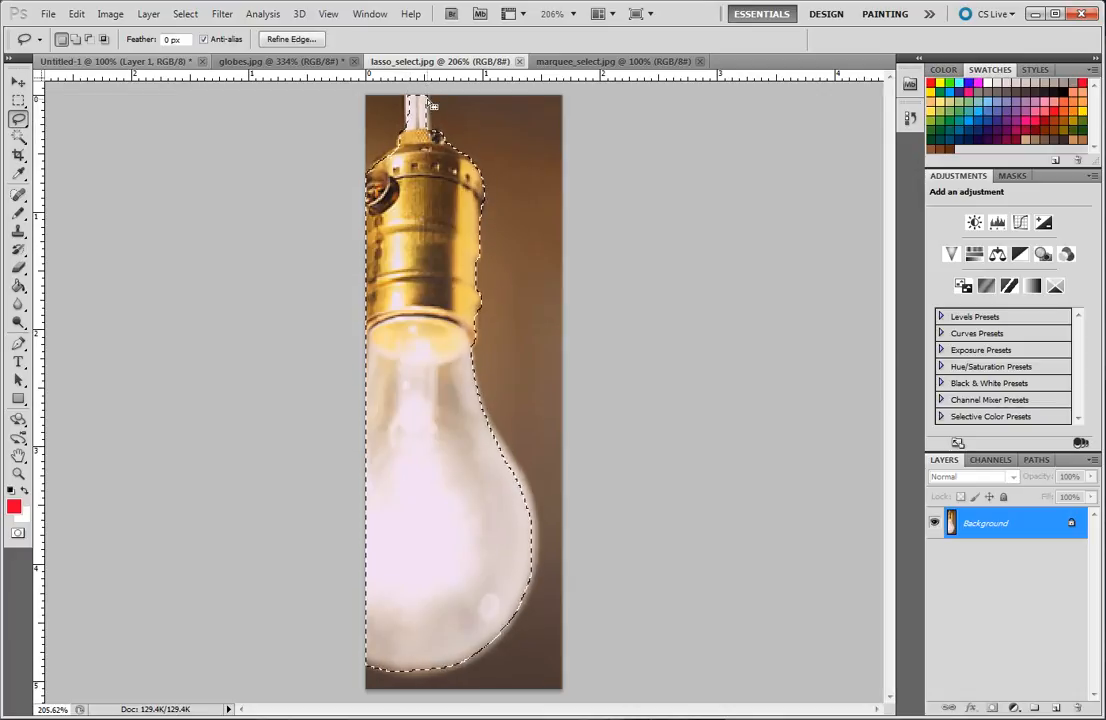
- Paste the copied light bulb into Untitled-1 and move it against the canvas's upper left edge
{"action": "left_click", "coordinate": [77, 60]}
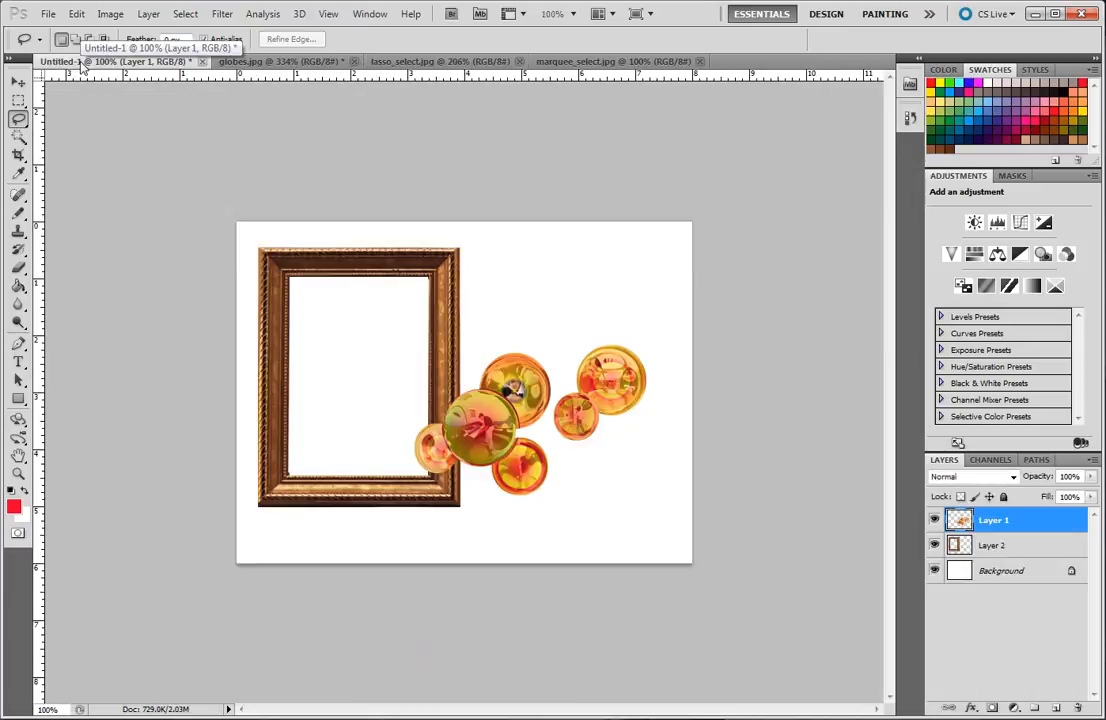
{"action": "key", "text": "ctrl+v"}
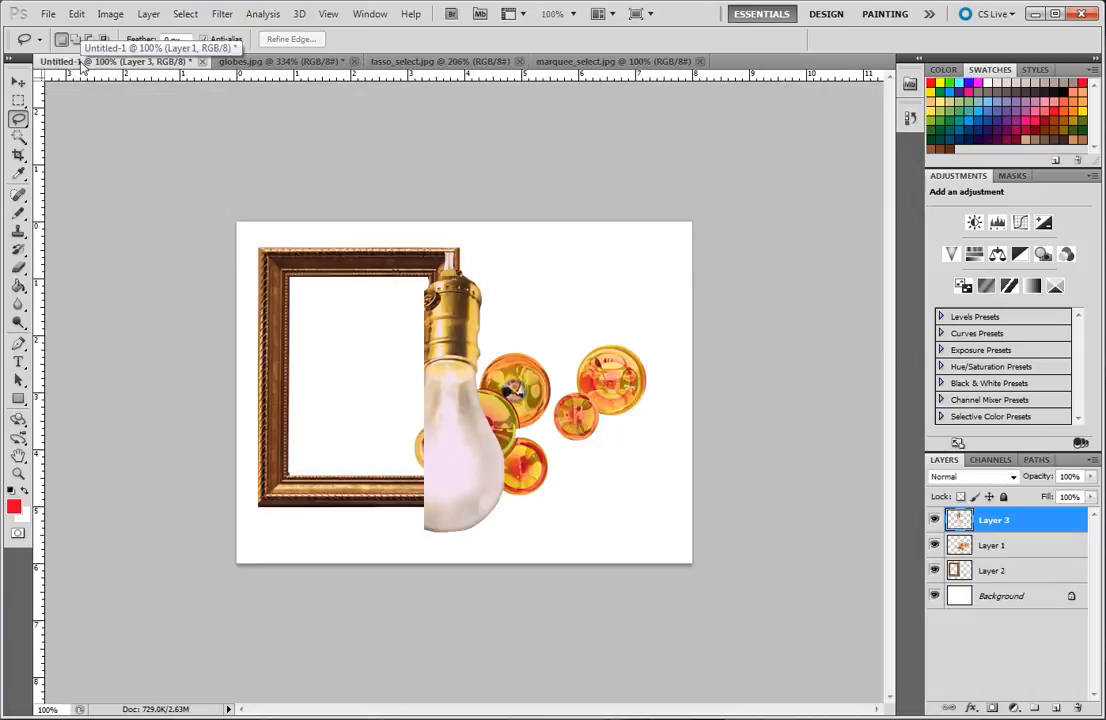
{"action": "left_click", "coordinate": [19, 82]}
{"action": "left_click_drag", "start_coordinate": [449, 346], "coordinate": [251, 311]}
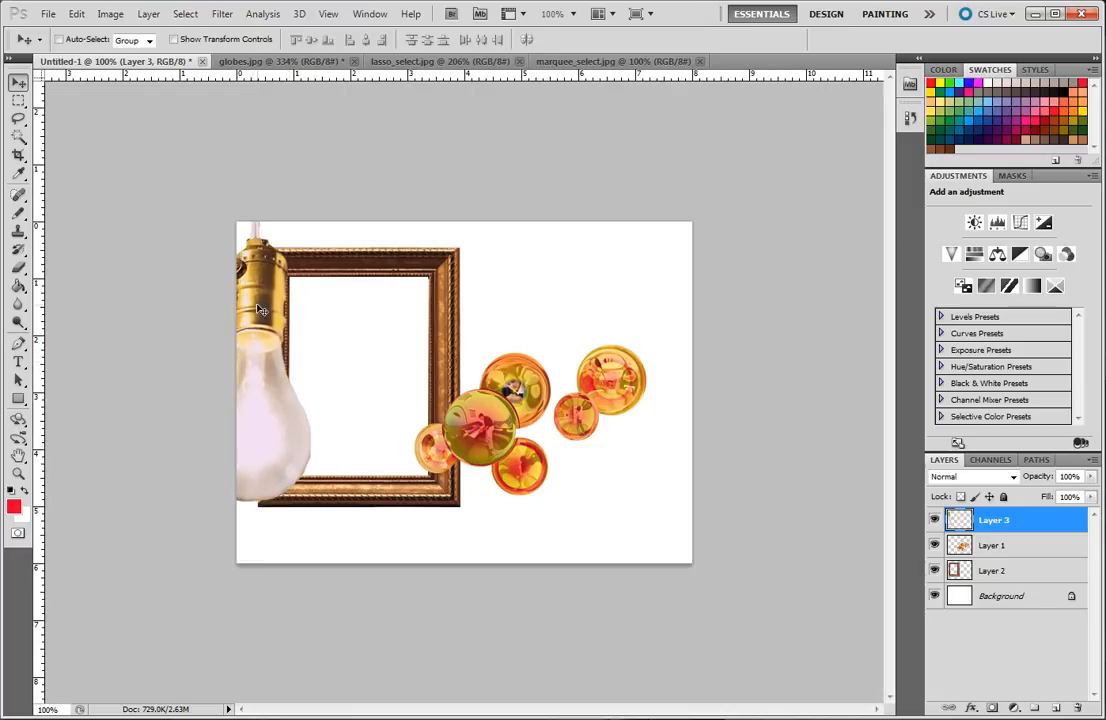
- Place the bulb's Layer 3 directly below Layer 2, and move the picture frame slightly down and to the right
{"action": "left_click_drag", "start_coordinate": [1005, 523], "coordinate": [1006, 590]}
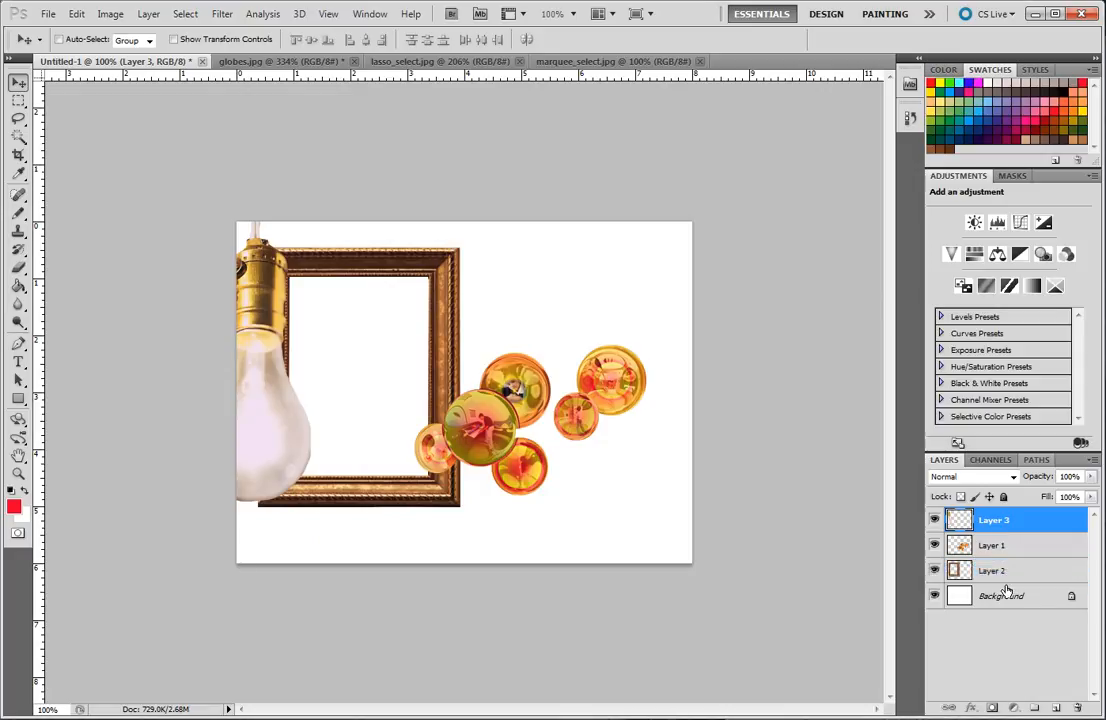
{"action": "left_click_drag", "start_coordinate": [977, 522], "coordinate": [982, 591]}
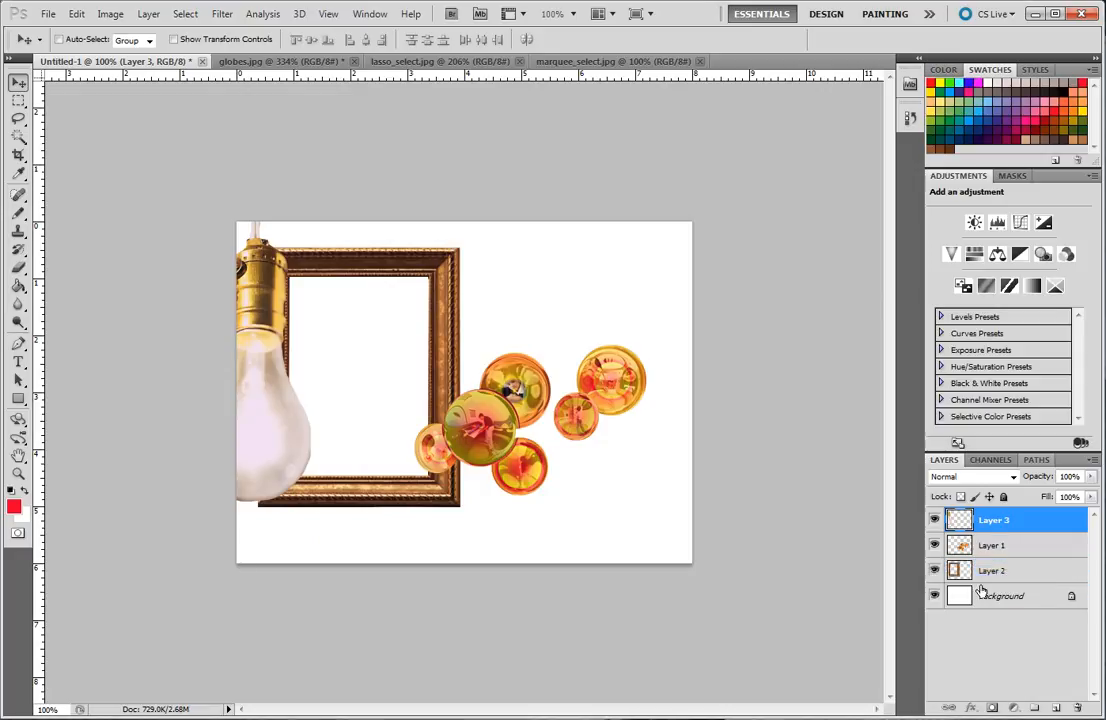
{"action": "left_click_drag", "start_coordinate": [980, 521], "coordinate": [989, 572]}
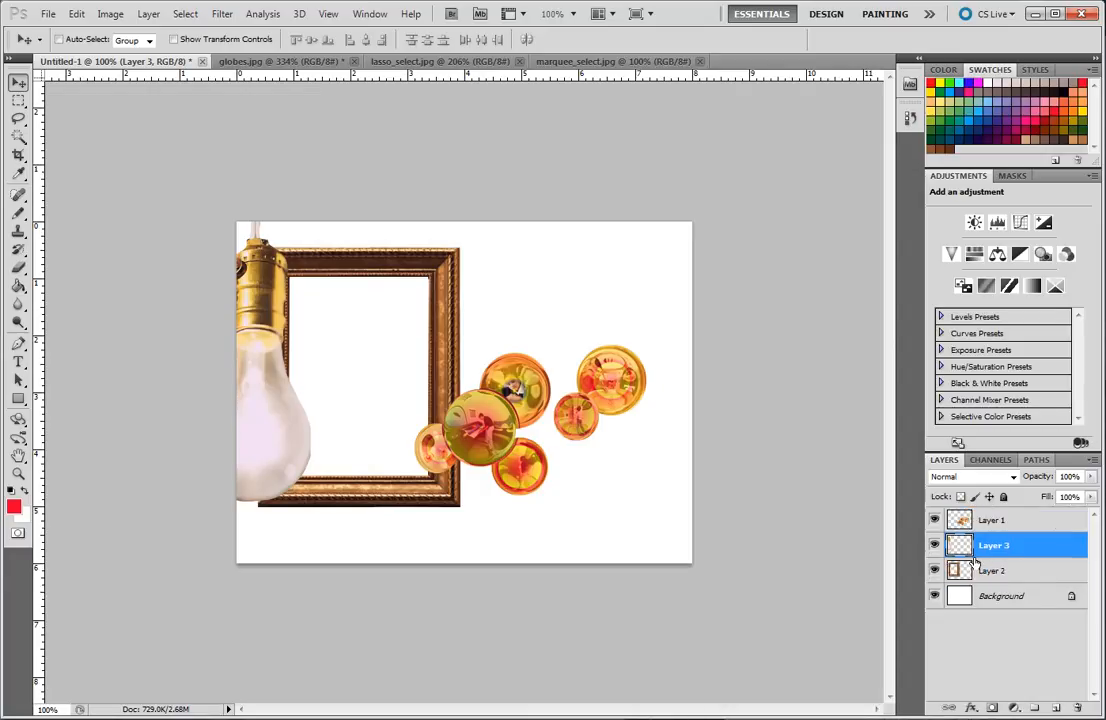
{"action": "left_click_drag", "start_coordinate": [997, 548], "coordinate": [985, 598]}
{"action": "left_click_drag", "start_coordinate": [990, 546], "coordinate": [988, 582]}
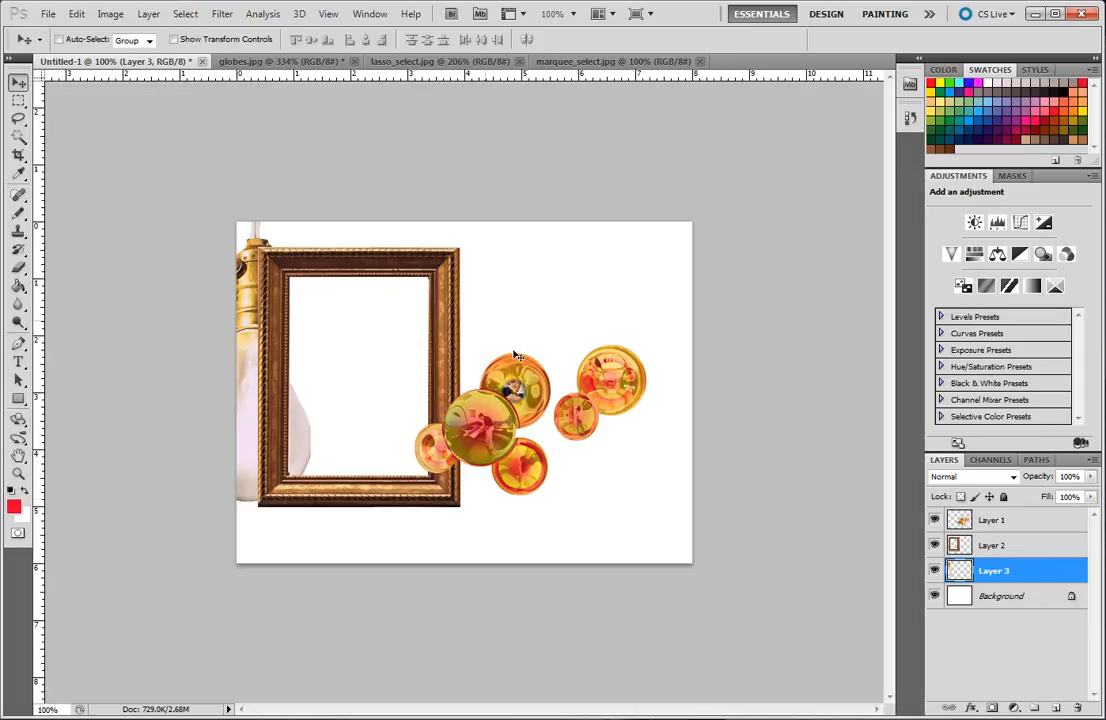
{"action": "left_click", "coordinate": [1022, 546]}
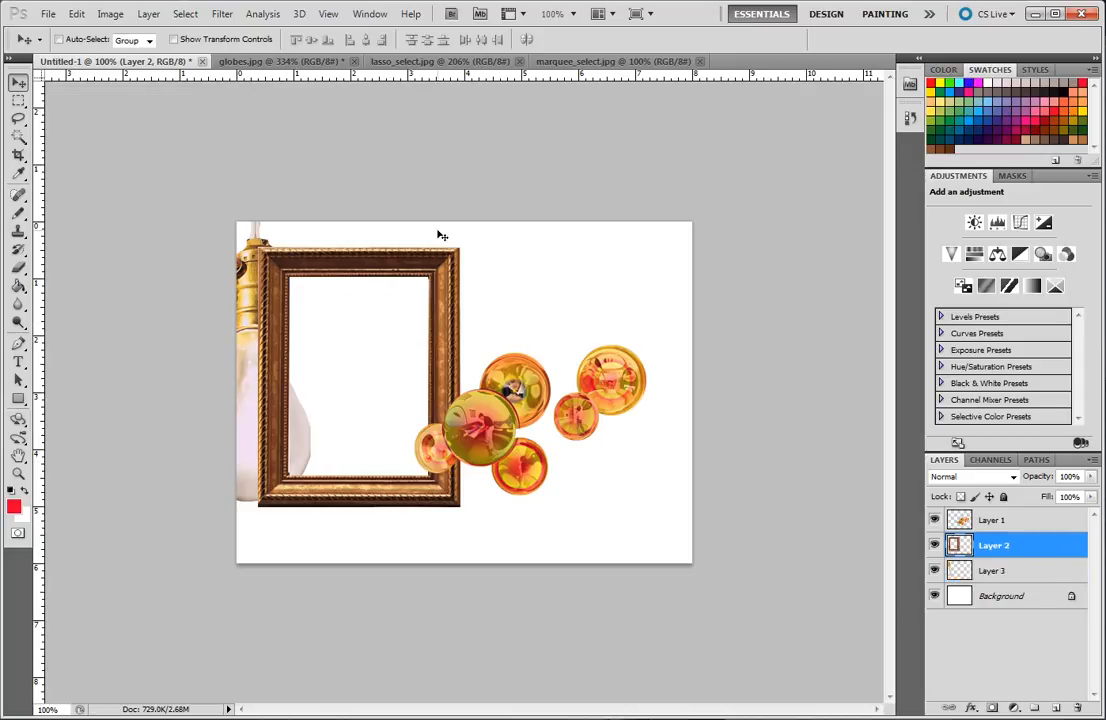
{"action": "left_click_drag", "start_coordinate": [417, 270], "coordinate": [430, 313]}
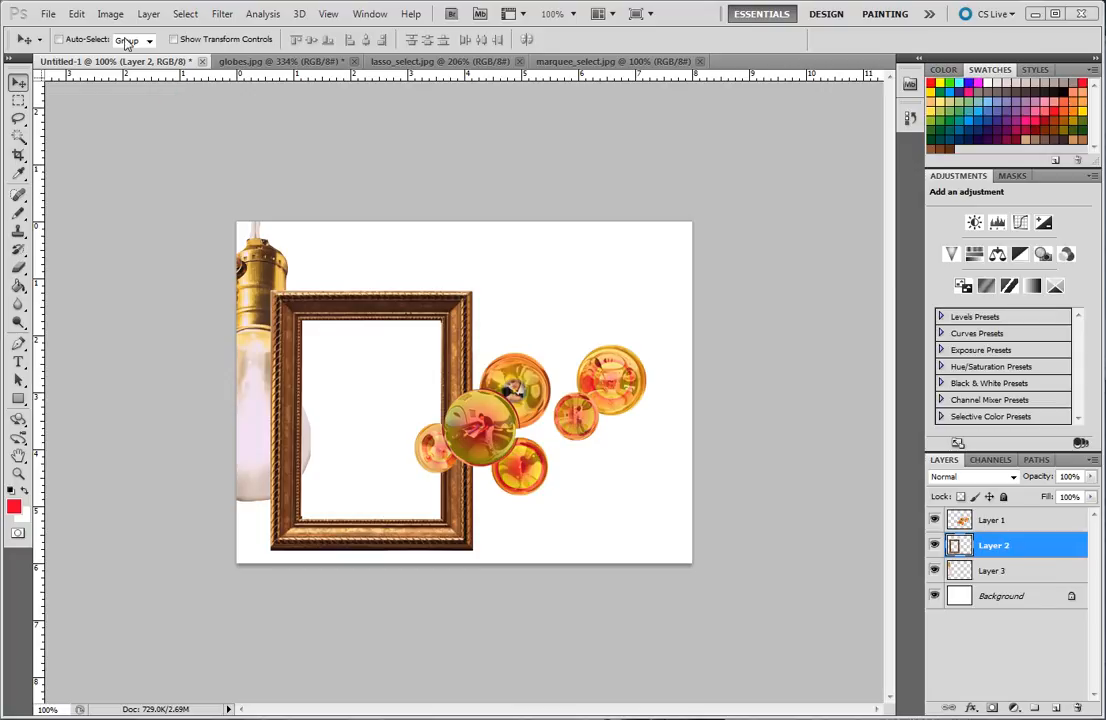
{"action": "left_click", "coordinate": [48, 15]}
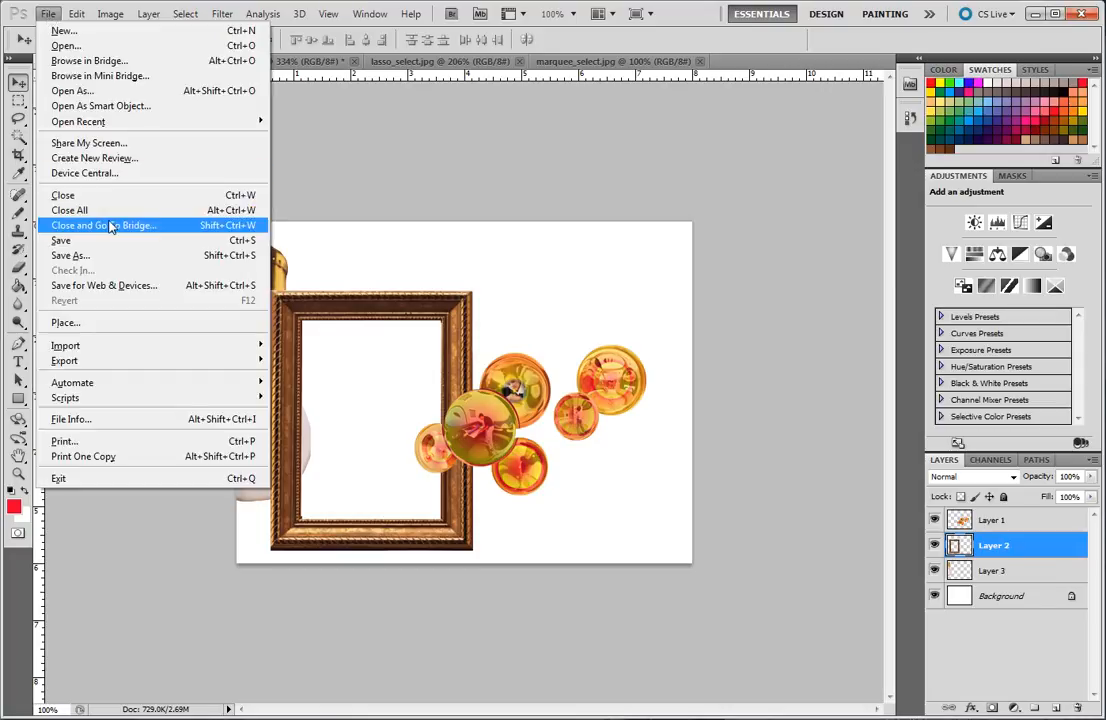
{"action": "left_click", "coordinate": [79, 242]}
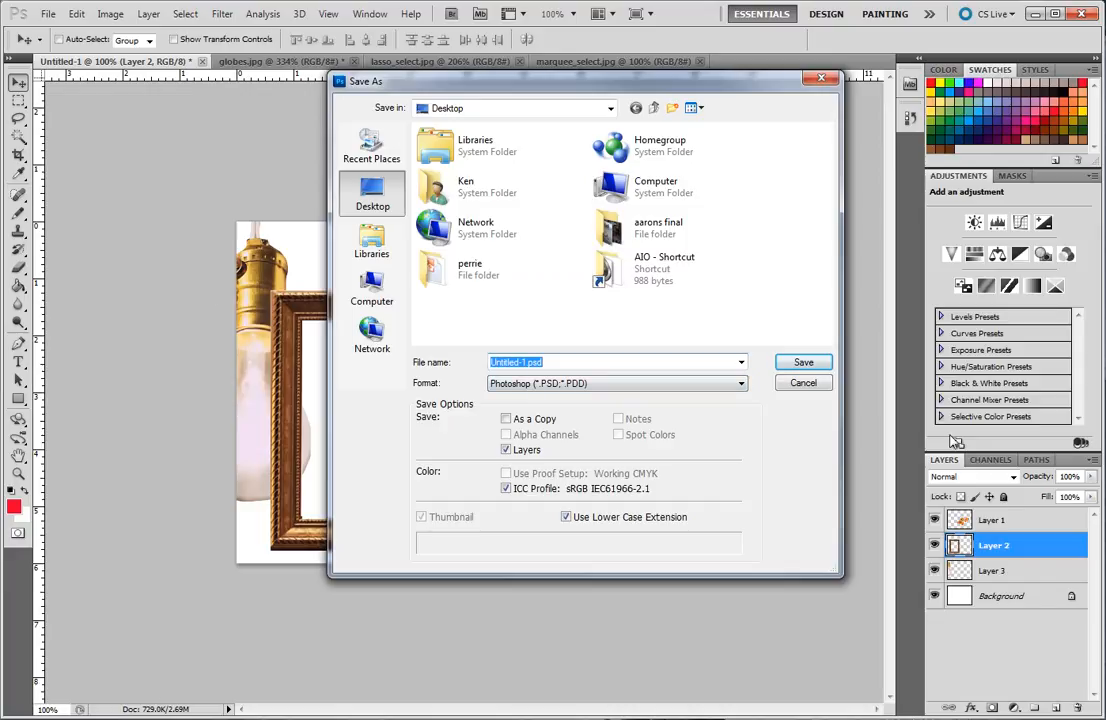
{"action": "left_click", "coordinate": [792, 385]}
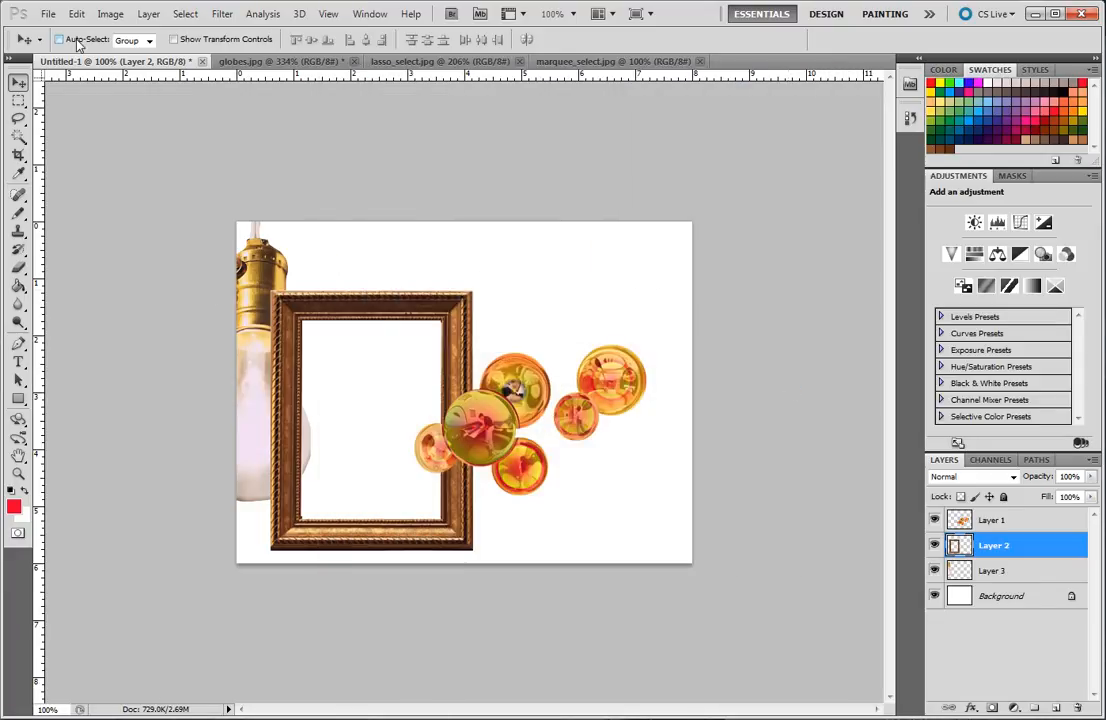